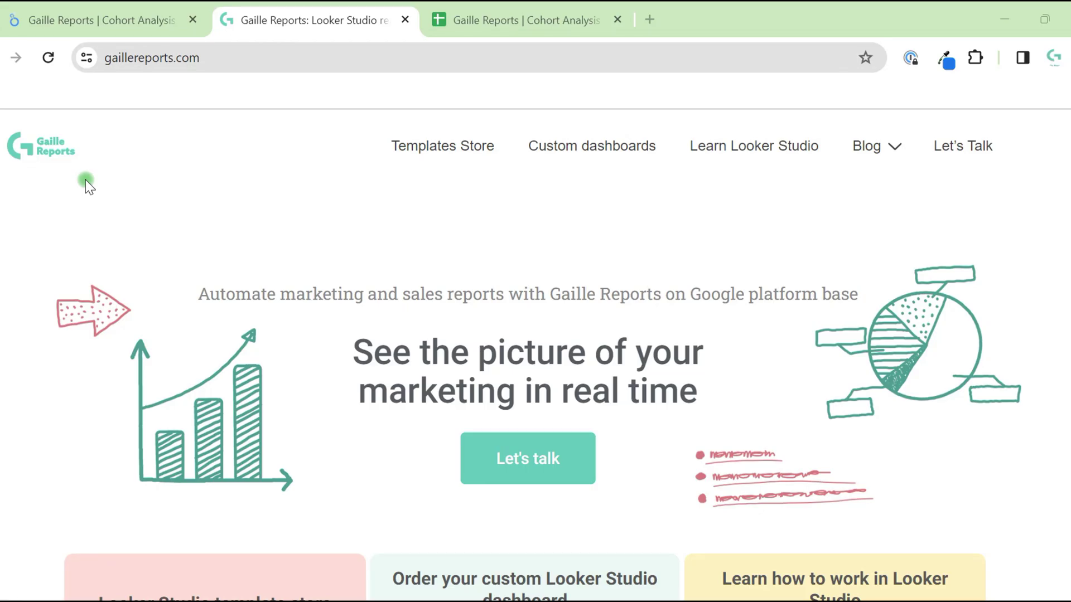
# - Open the Customer Cohort Template: Lifetime Value and Customer Retention Analysis product page from the Templates Store
pyautogui.click(456, 148)
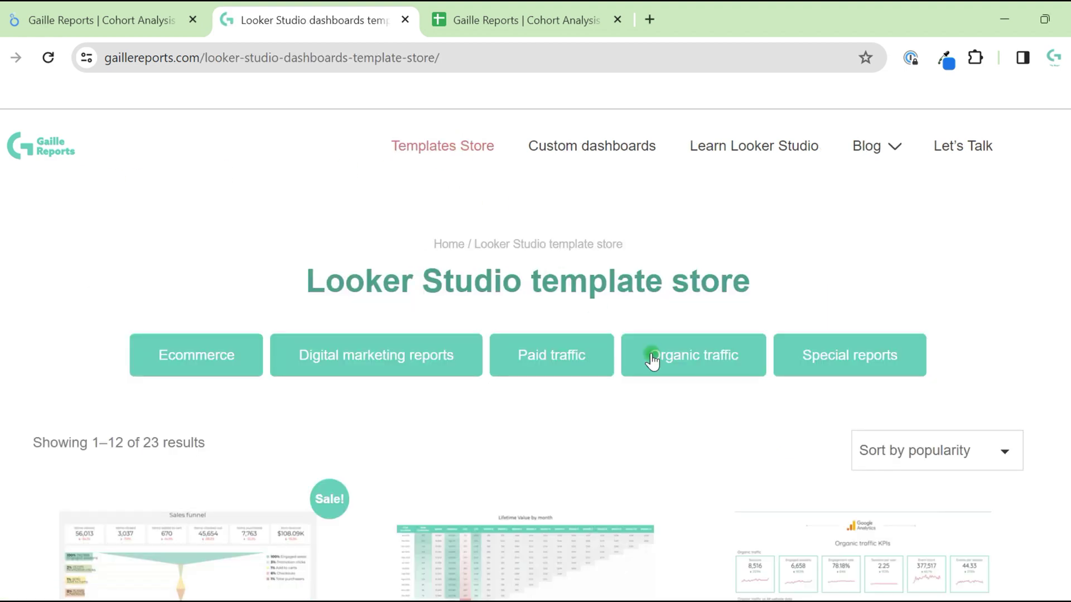
pyautogui.scroll(-5, 692, 385)
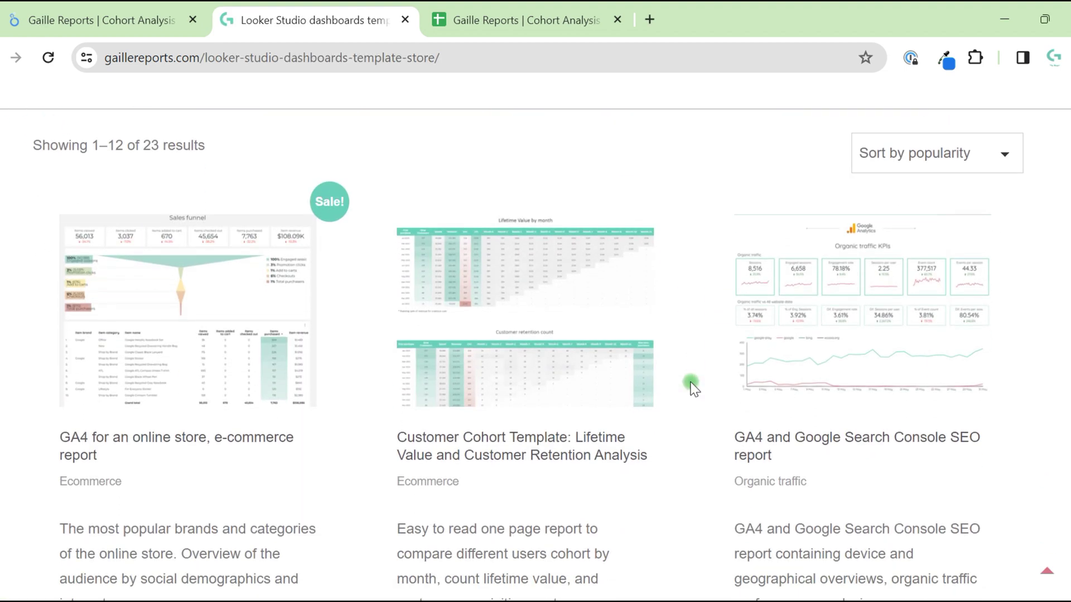
pyautogui.click(585, 456)
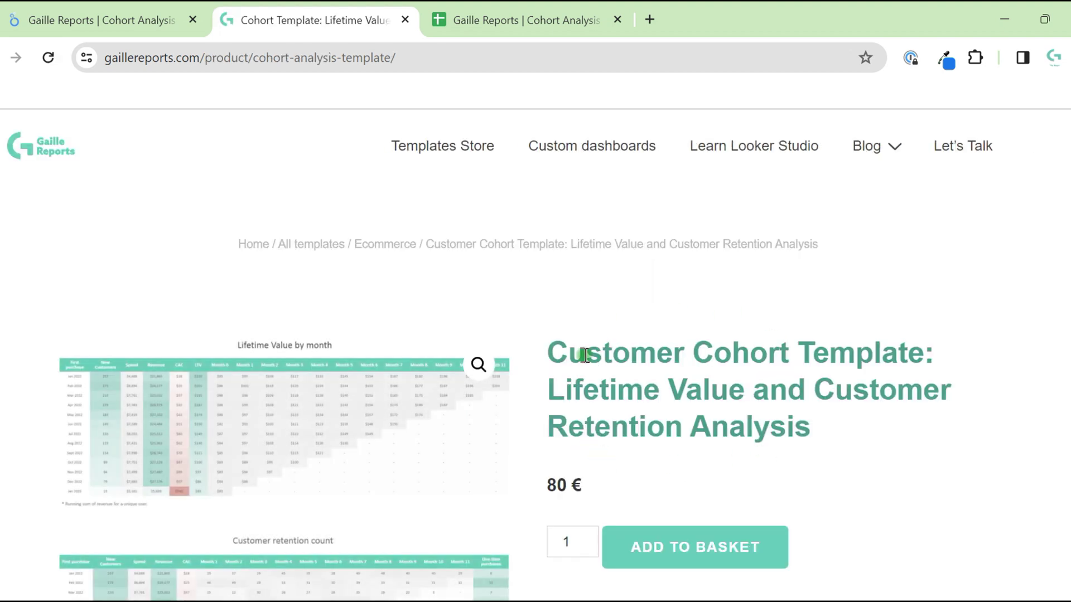
pyautogui.moveTo(541, 350); pyautogui.dragTo(934, 360)
pyautogui.click(981, 370)
# - Switch to the Looker Studio cohort report, skim its tables and examine the Lifetime Value by month table
pyautogui.click(146, 10)
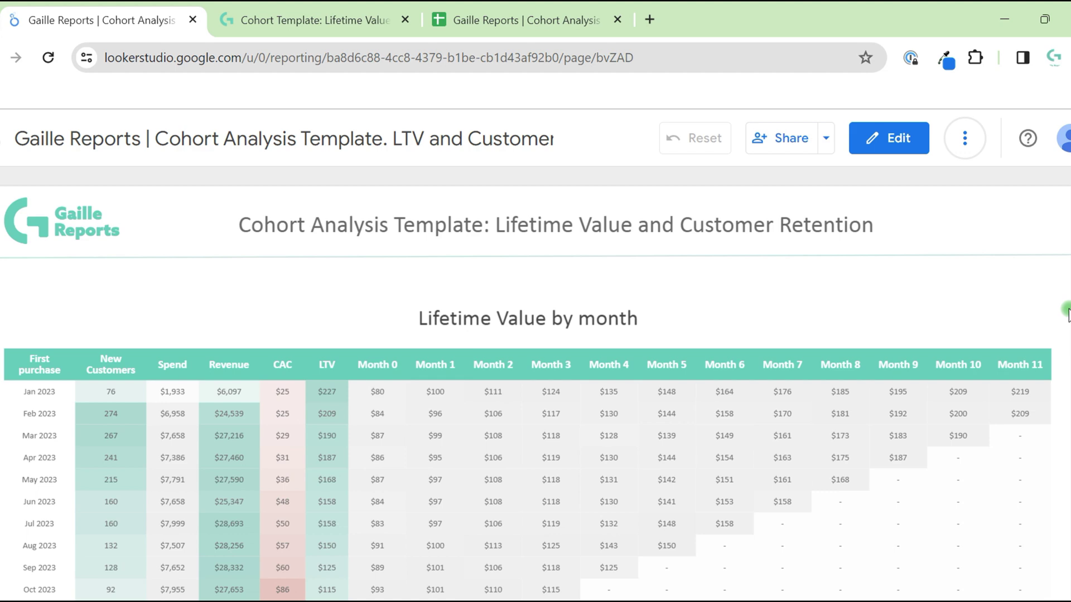
pyautogui.scroll(-5, 1049, 304)
pyautogui.scroll(3, 1037, 298)
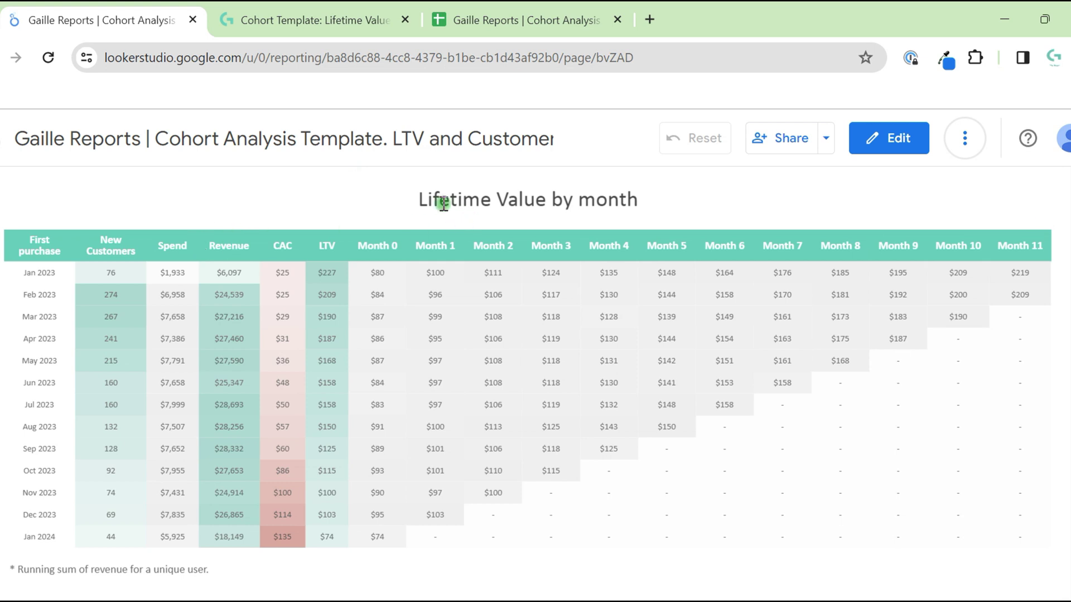
pyautogui.scroll(-5, 988, 454)
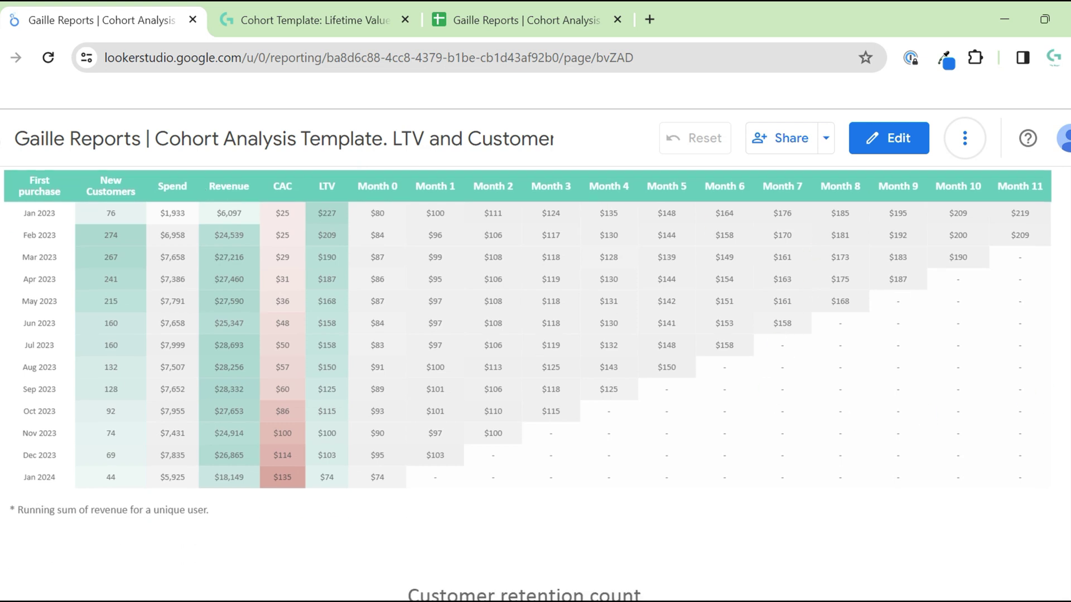
pyautogui.scroll(-7, 499, 359)
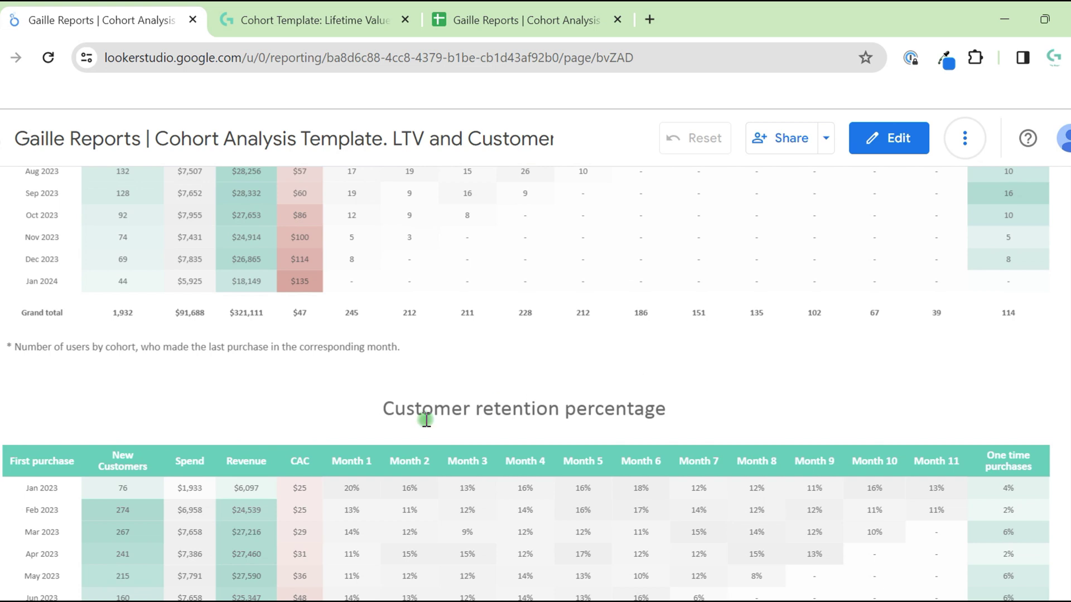
pyautogui.scroll(15, 402, 366)
pyautogui.scroll(-2, 398, 366)
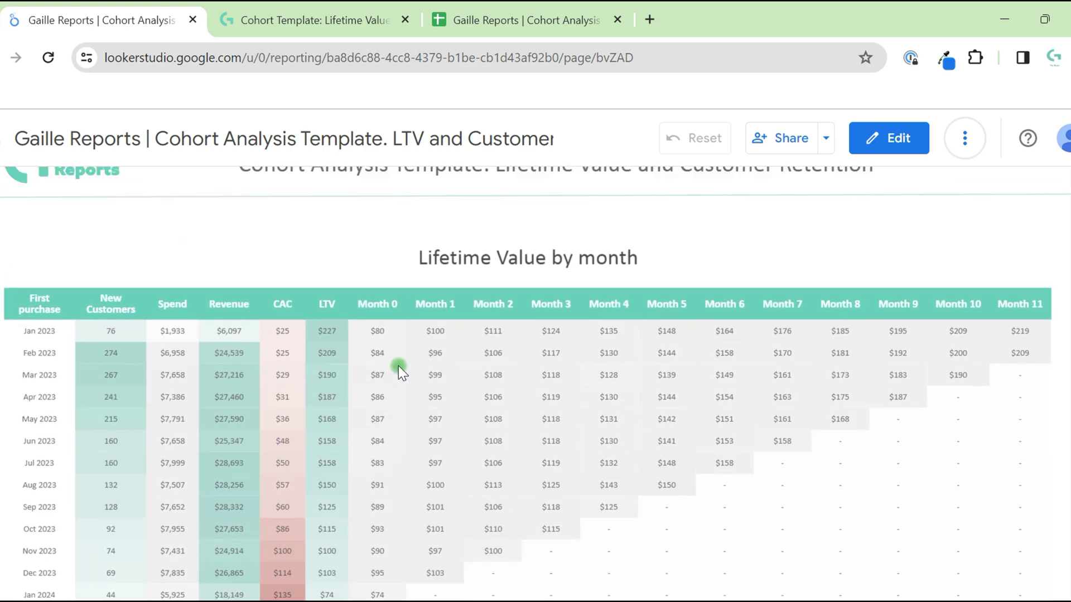
pyautogui.scroll(-1, 62, 328)
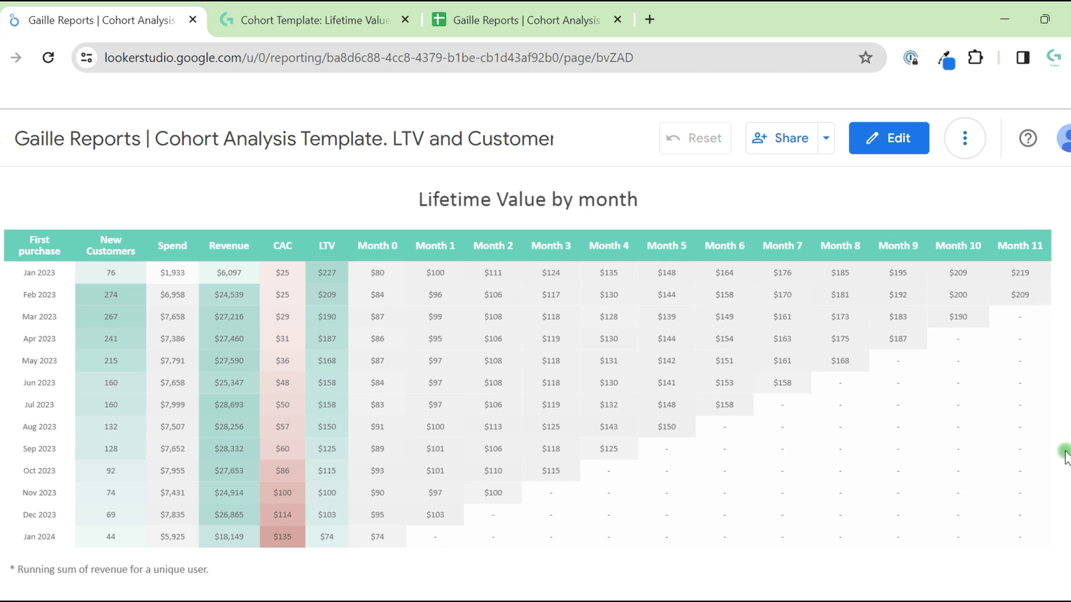
# - Examine the Customer retention count and Customer retention percentage tables, and return to the start of the report
pyautogui.scroll(-3, 1066, 448)
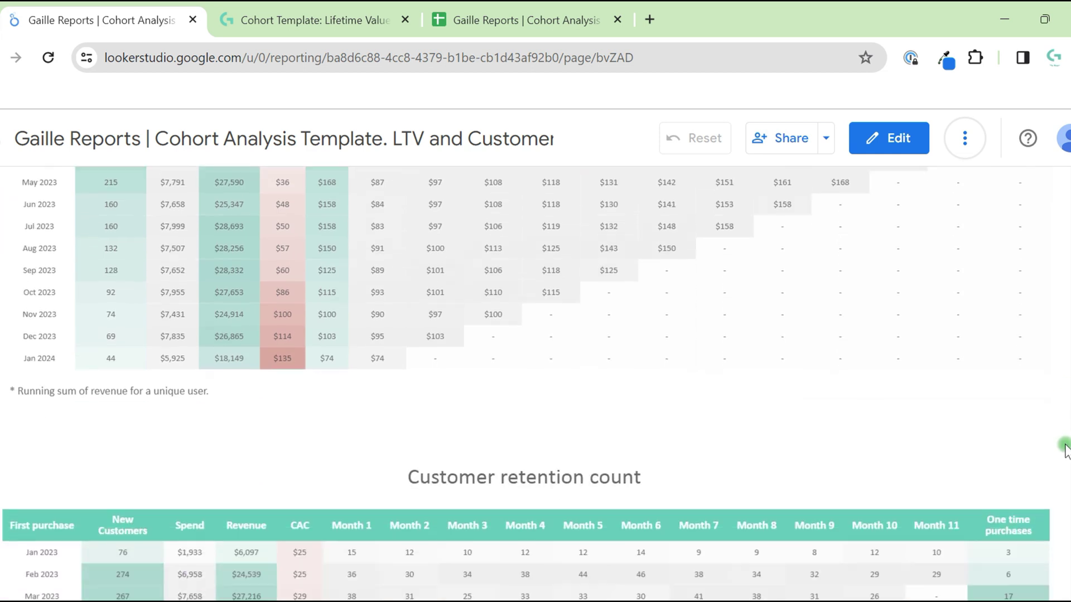
pyautogui.scroll(-5, 1065, 448)
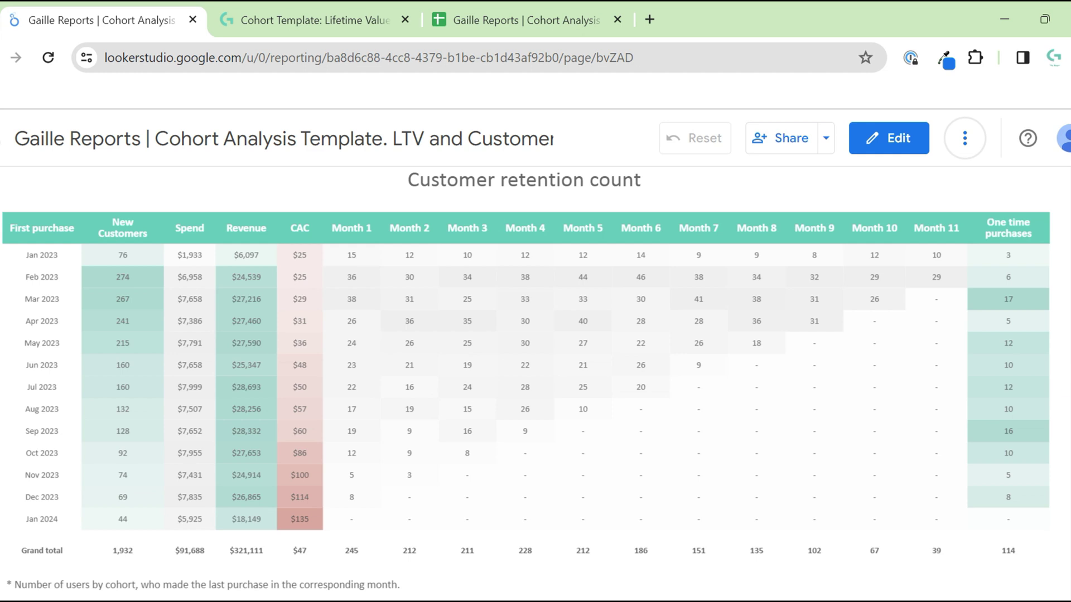
pyautogui.scroll(-9, 526, 375)
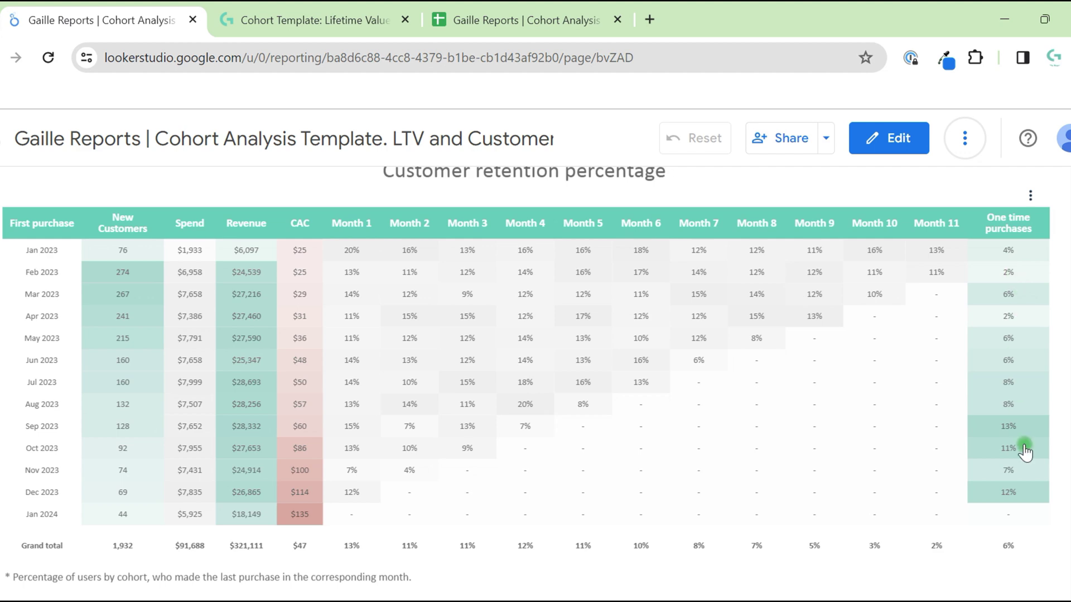
pyautogui.scroll(-2, 1068, 434)
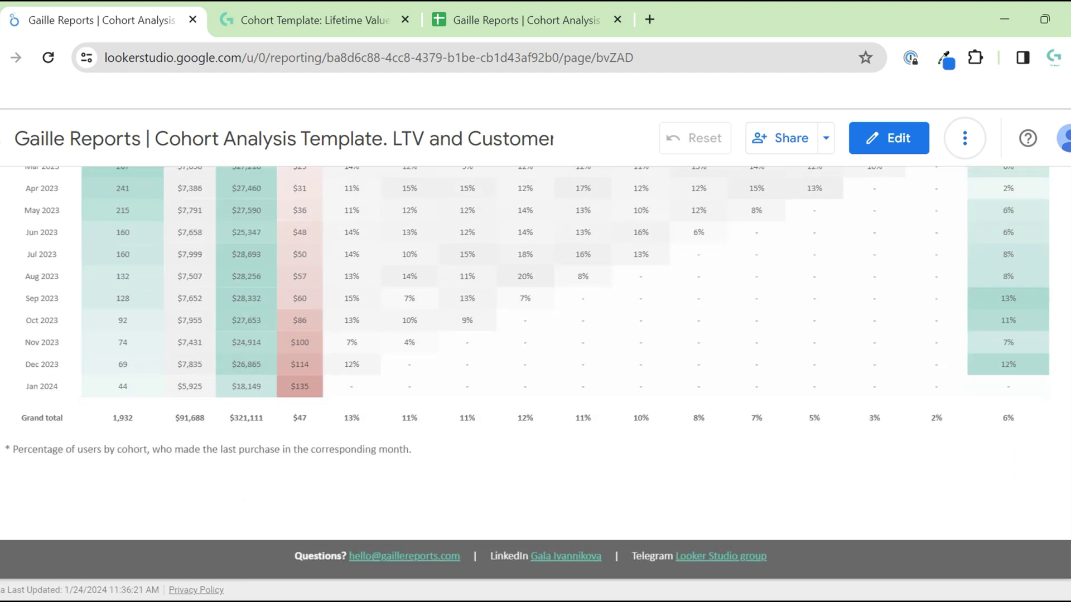
pyautogui.scroll(10, 535, 384)
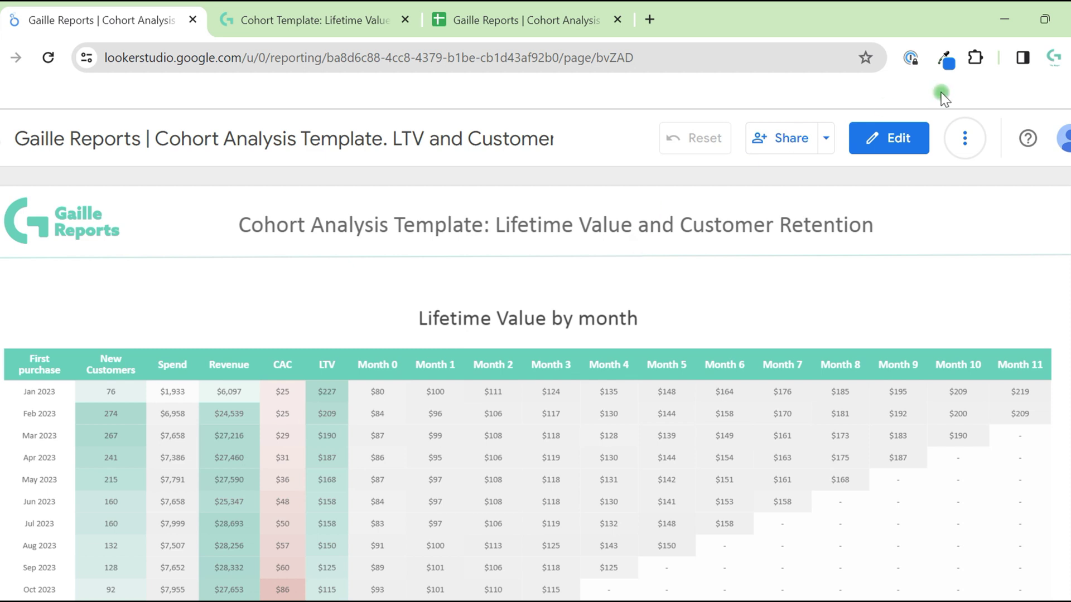
# - Put the report into edit mode and review its list of added data sources
pyautogui.click(882, 137)
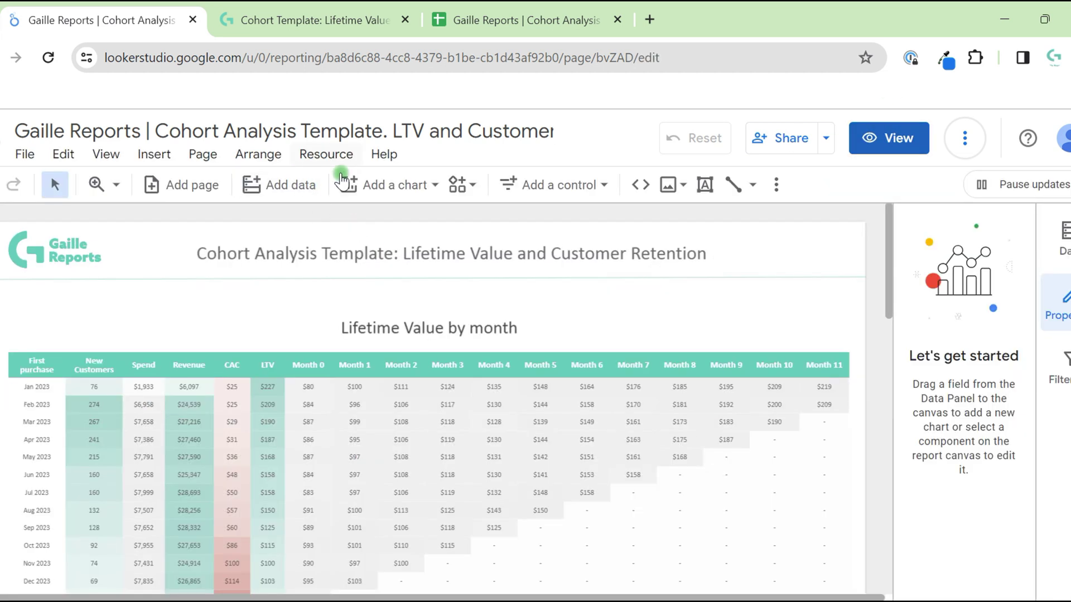
pyautogui.click(326, 154)
pyautogui.click(337, 189)
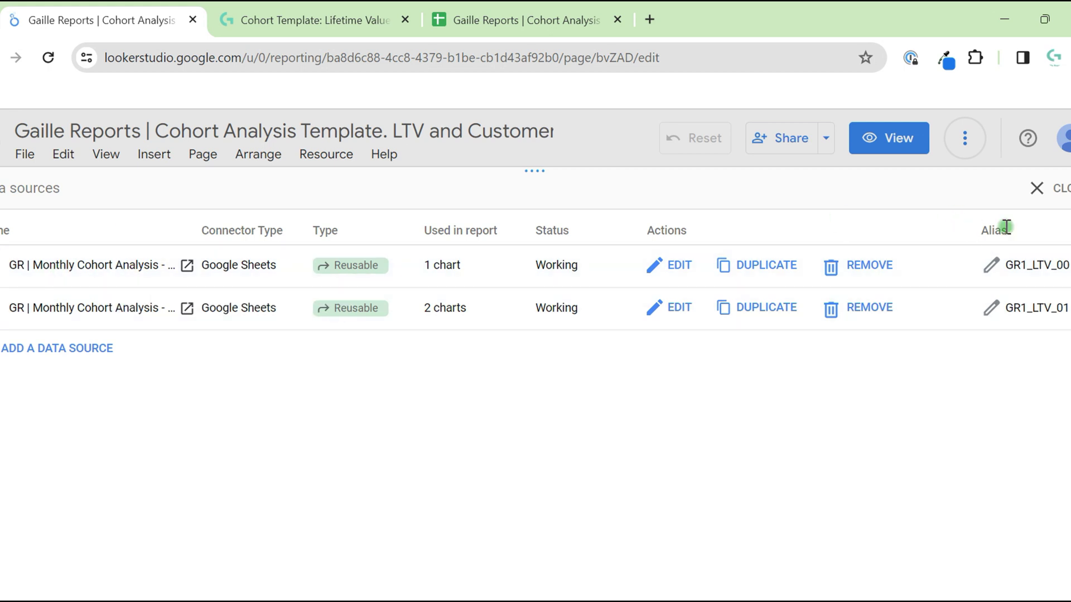
pyautogui.click(1058, 188)
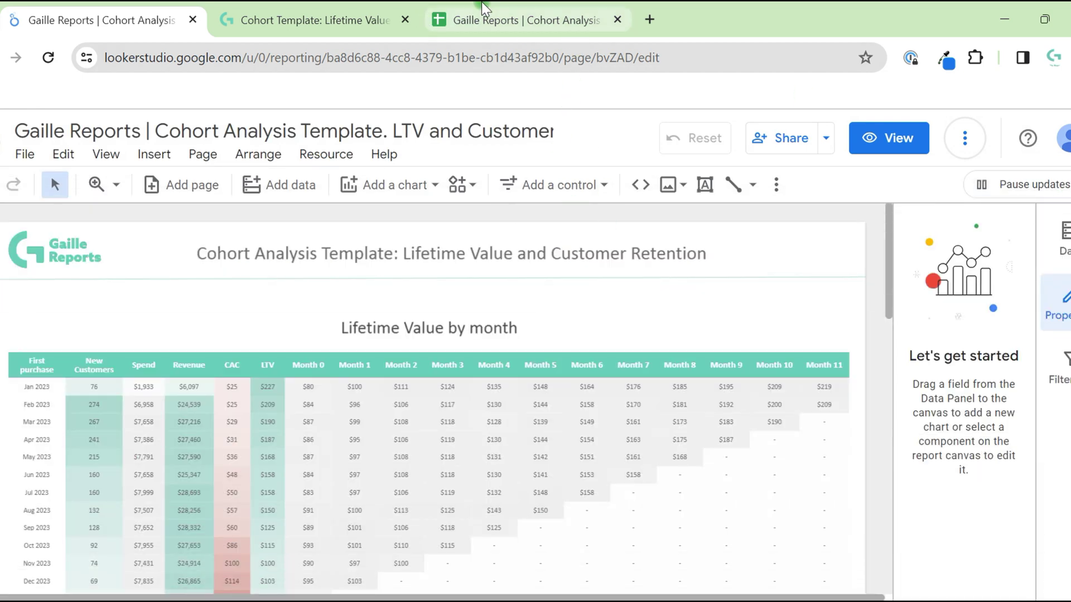
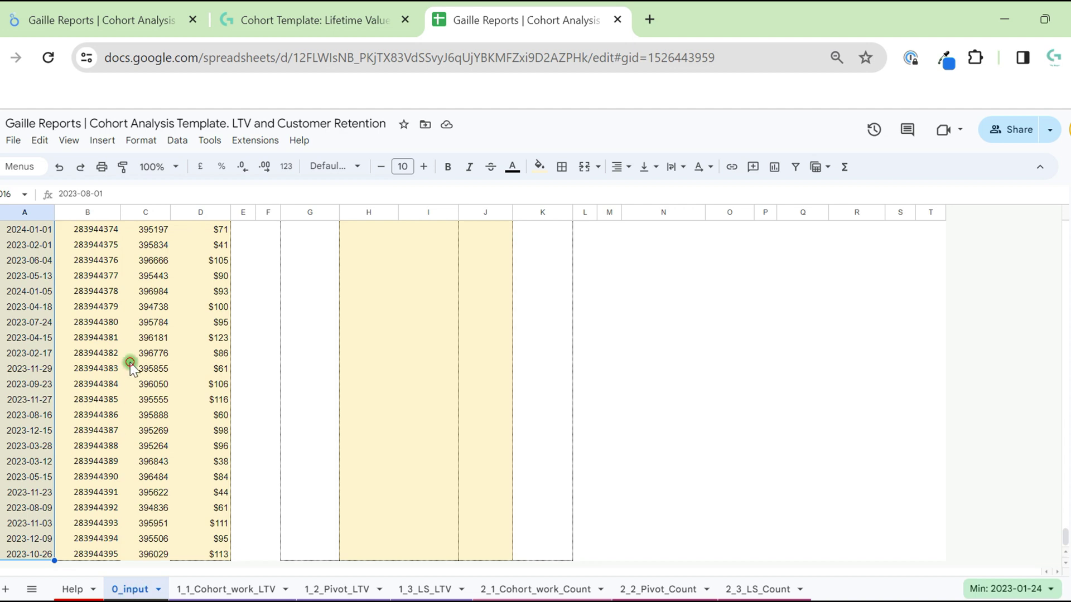
# - Switch to the Google Sheets cohort spreadsheet and examine the schema and data randomize columns N to R on the 0_input sheet
pyautogui.click(131, 367)
pyautogui.hotkey('ctrl', 'Up')
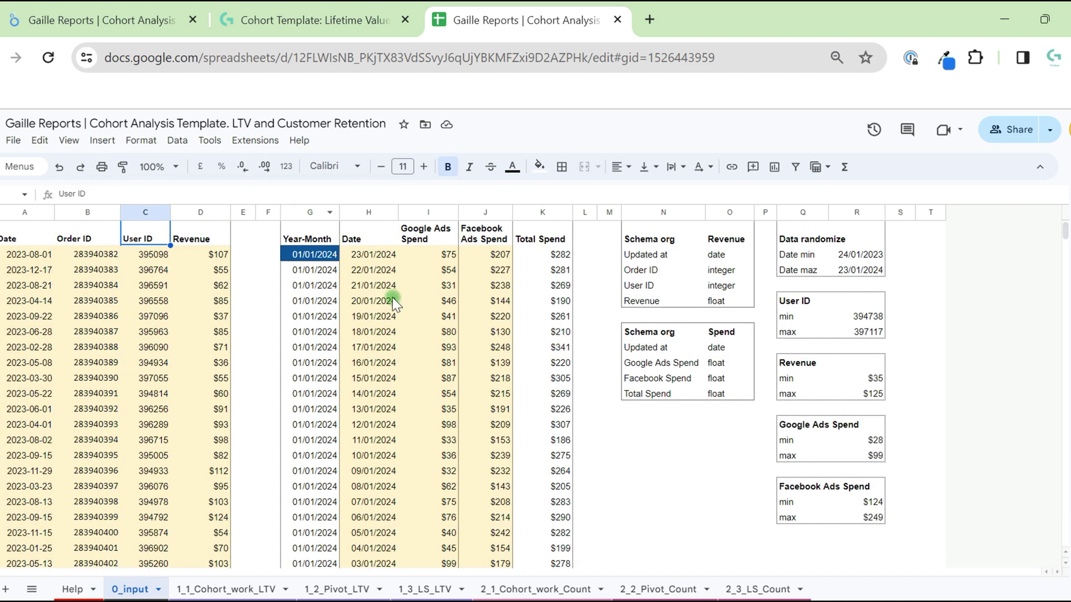
pyautogui.moveTo(662, 212); pyautogui.dragTo(857, 213)
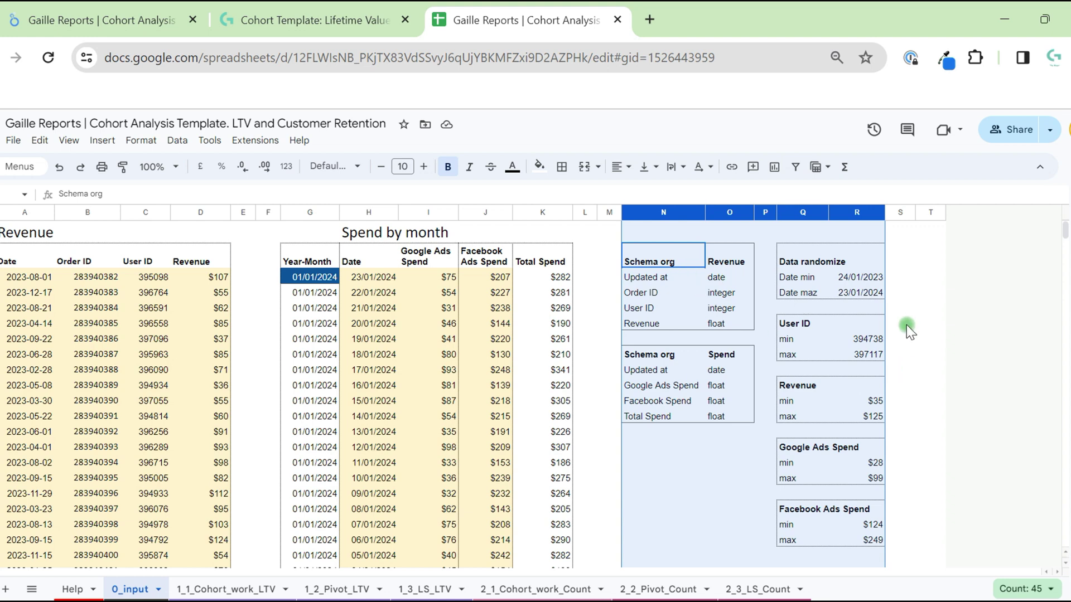
pyautogui.scroll(-1, 833, 292)
pyautogui.scroll(1, 833, 296)
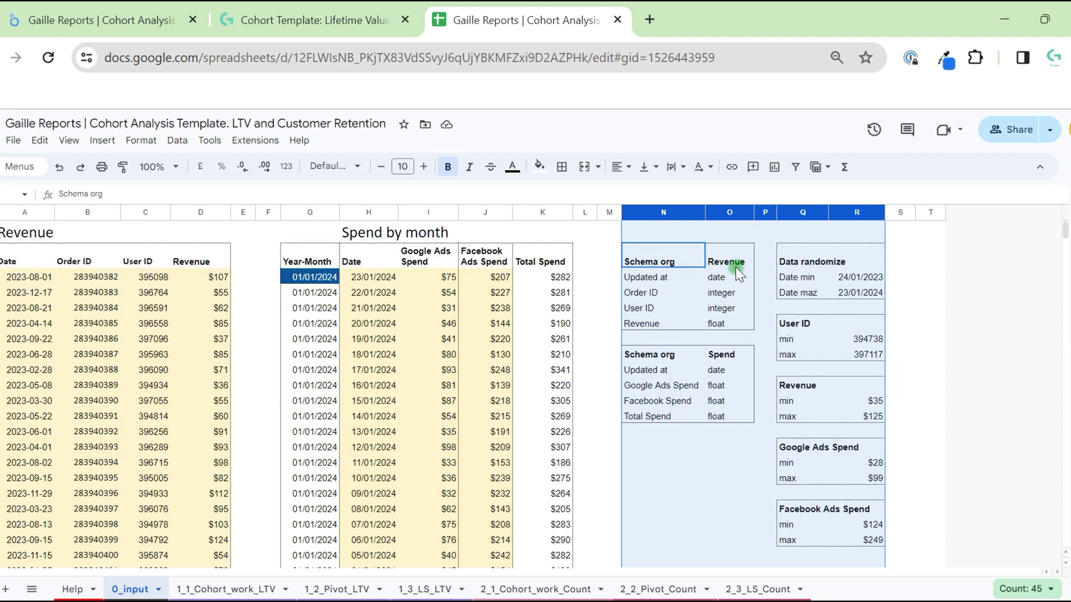
# - Examine the Date, Order ID, User ID and Revenue columns of the Revenue table on the 0_input sheet
pyautogui.click(144, 322)
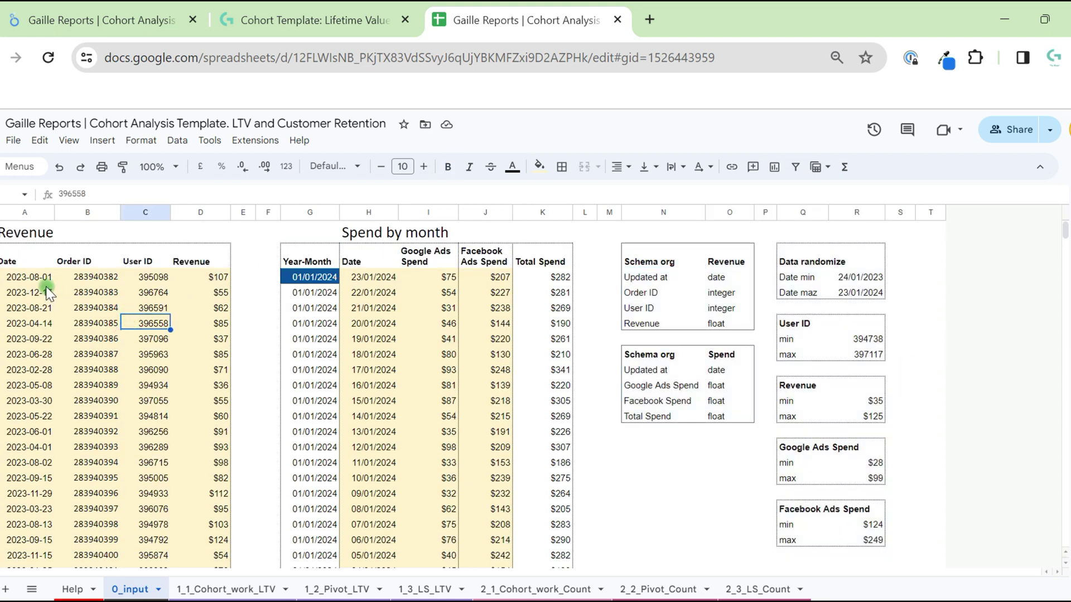
pyautogui.click(29, 277)
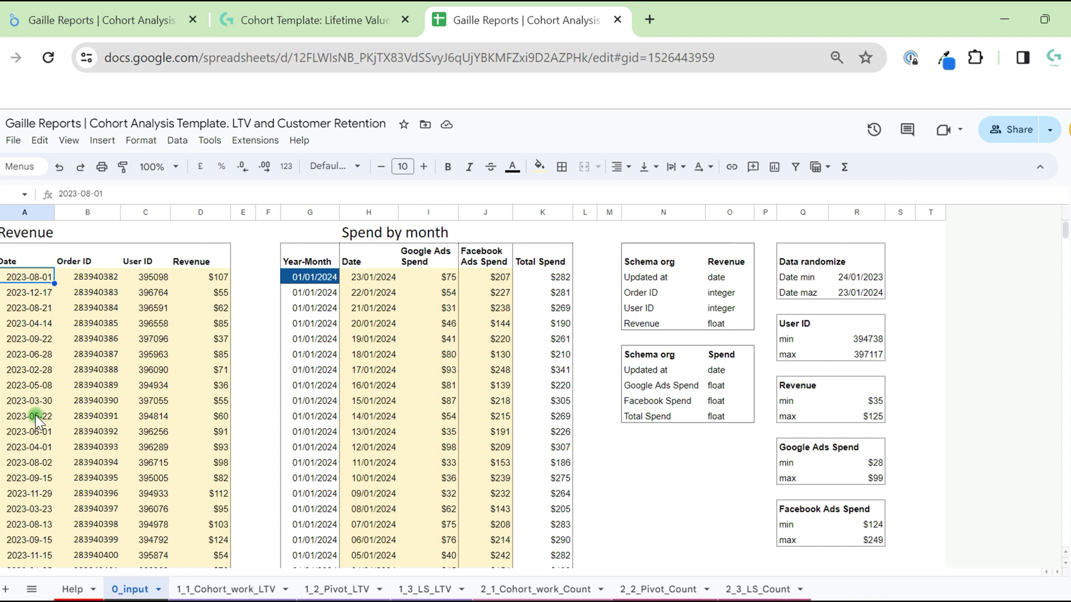
pyautogui.moveTo(95, 292); pyautogui.dragTo(134, 427)
pyautogui.click(148, 385)
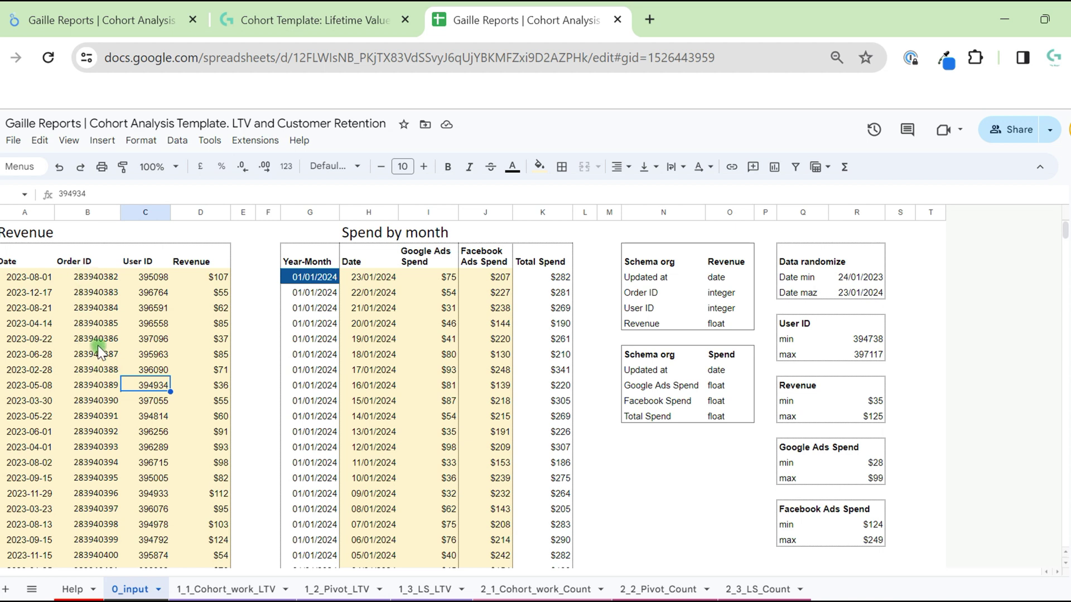
pyautogui.moveTo(205, 277); pyautogui.dragTo(190, 478)
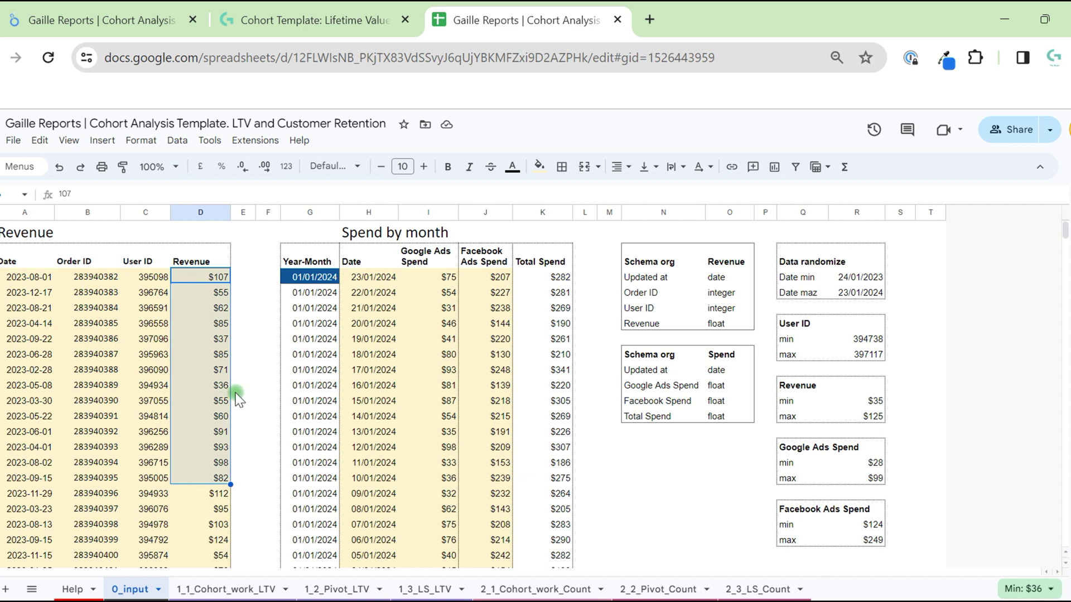
# - Try inserting a blank column between Facebook Ads Spend and Total Spend, and undo the insertion
pyautogui.click(421, 294)
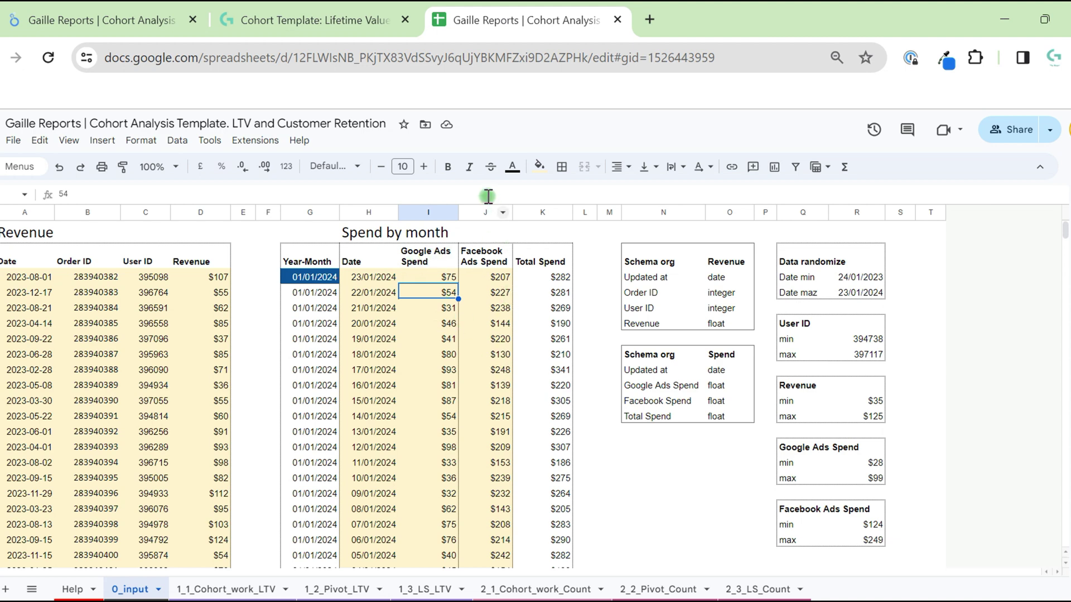
pyautogui.rightClick(486, 213)
pyautogui.click(602, 294)
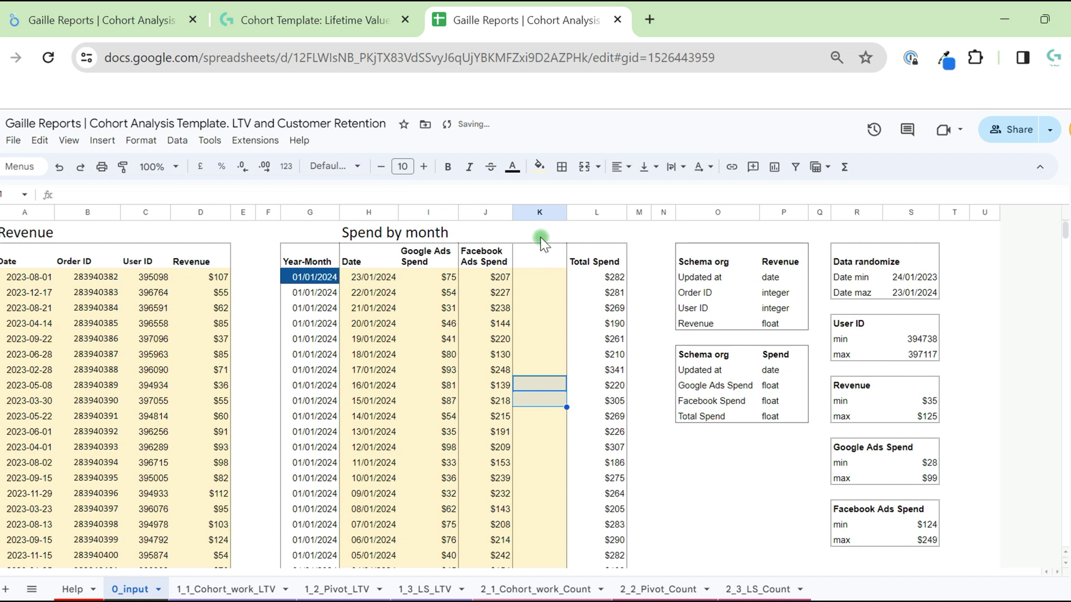
pyautogui.hotkey('ctrl', 'z')
pyautogui.click(586, 352)
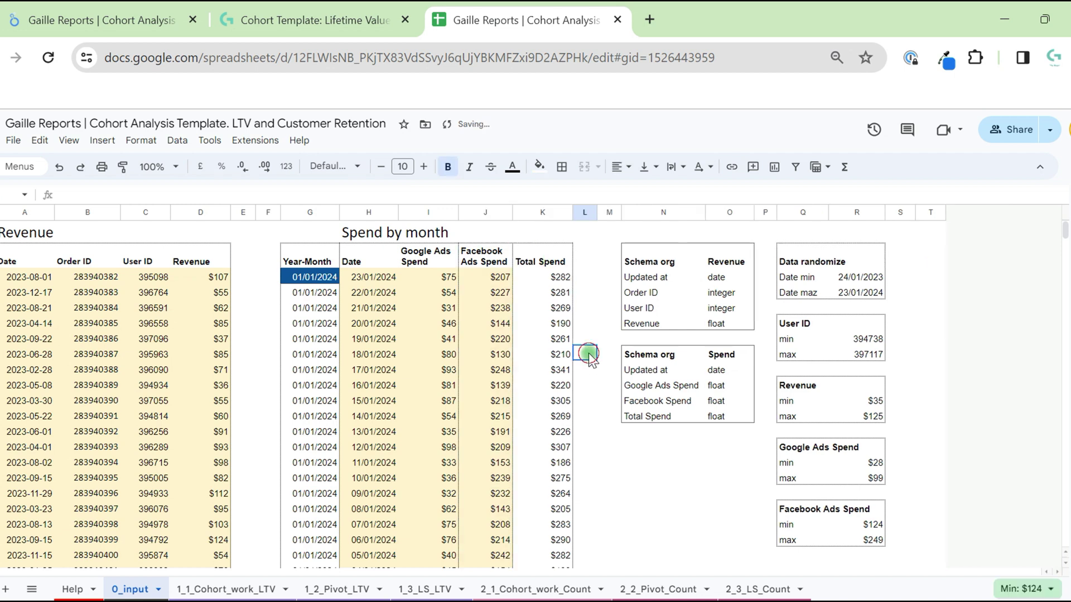
# - Check the Google Ads Spend column, read the Help sheet's instructions and tabs overview, and return to the 0_input sheet
pyautogui.click(418, 264)
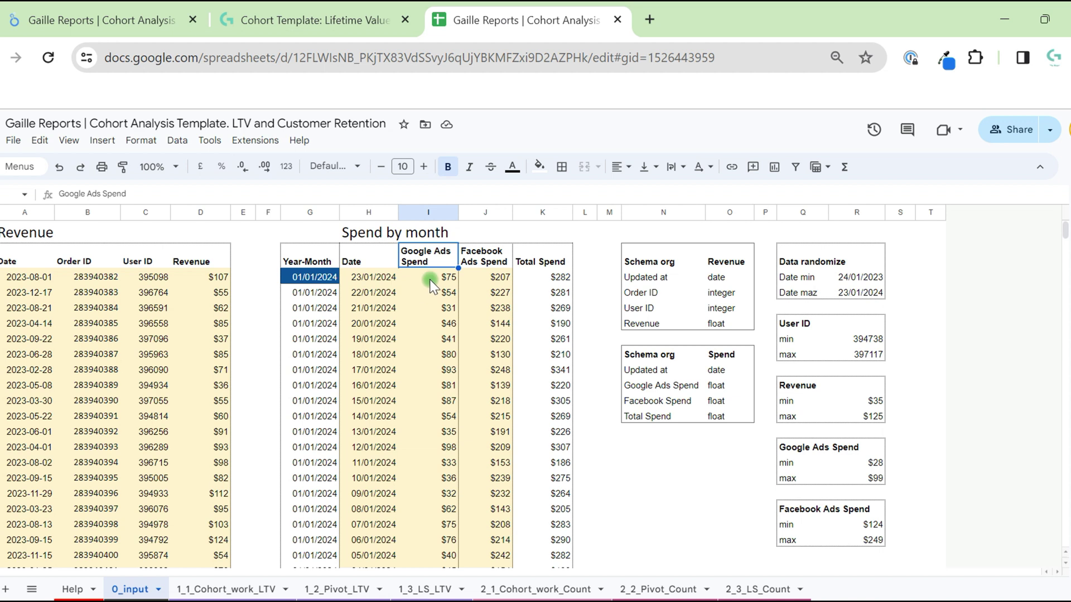
pyautogui.click(430, 359)
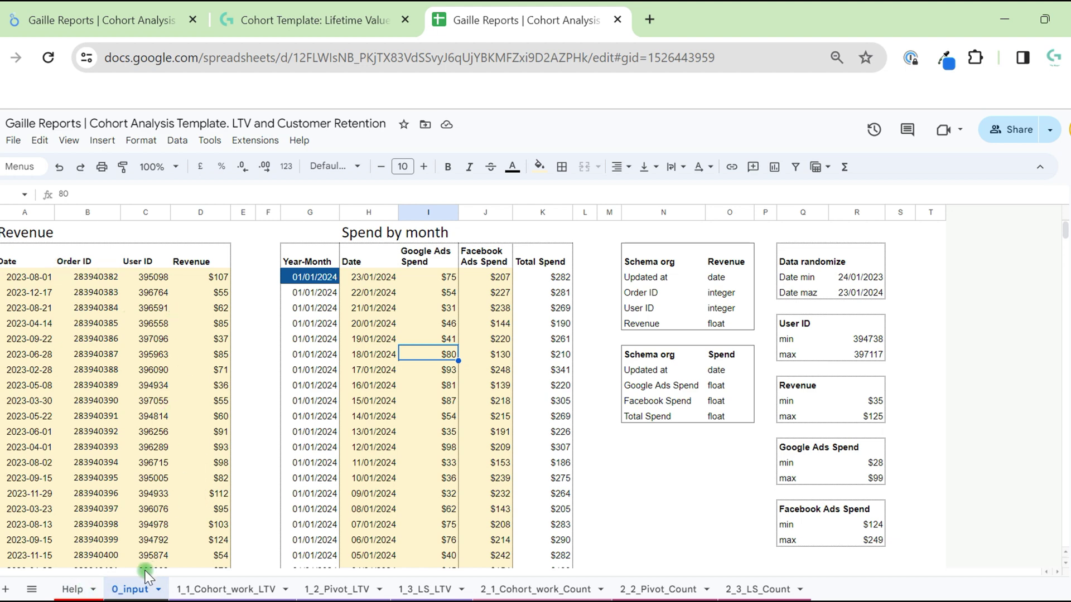
pyautogui.click(76, 589)
pyautogui.scroll(-8, 127, 449)
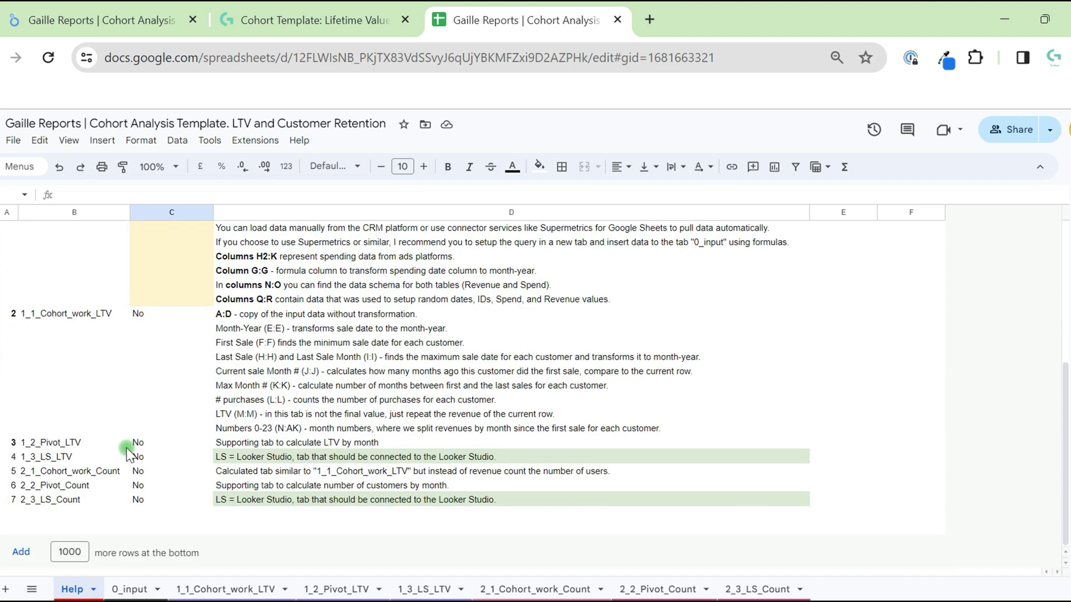
pyautogui.scroll(5, 108, 471)
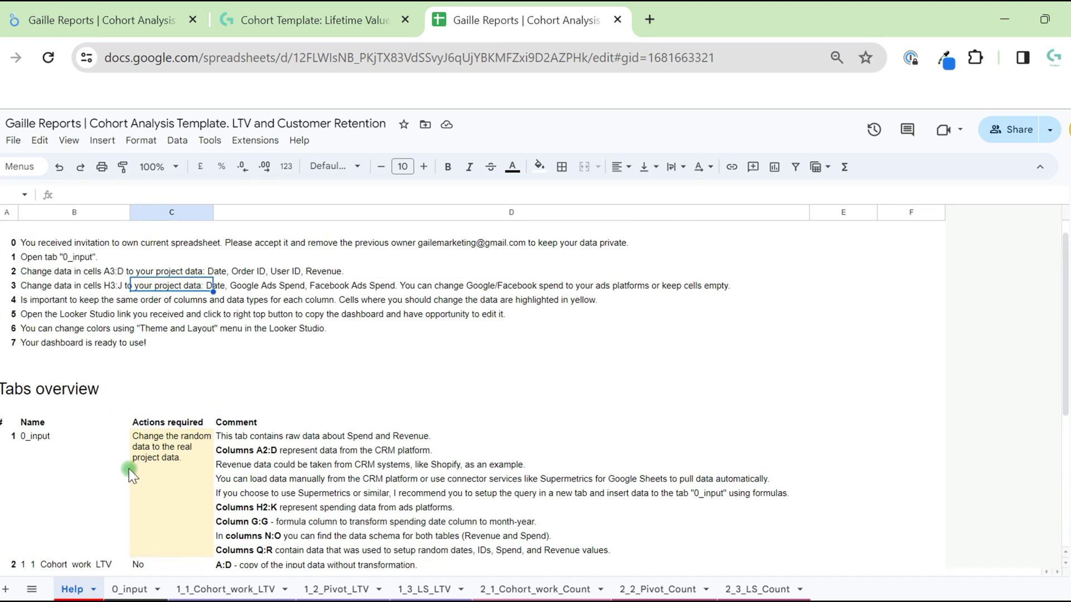
pyautogui.click(130, 589)
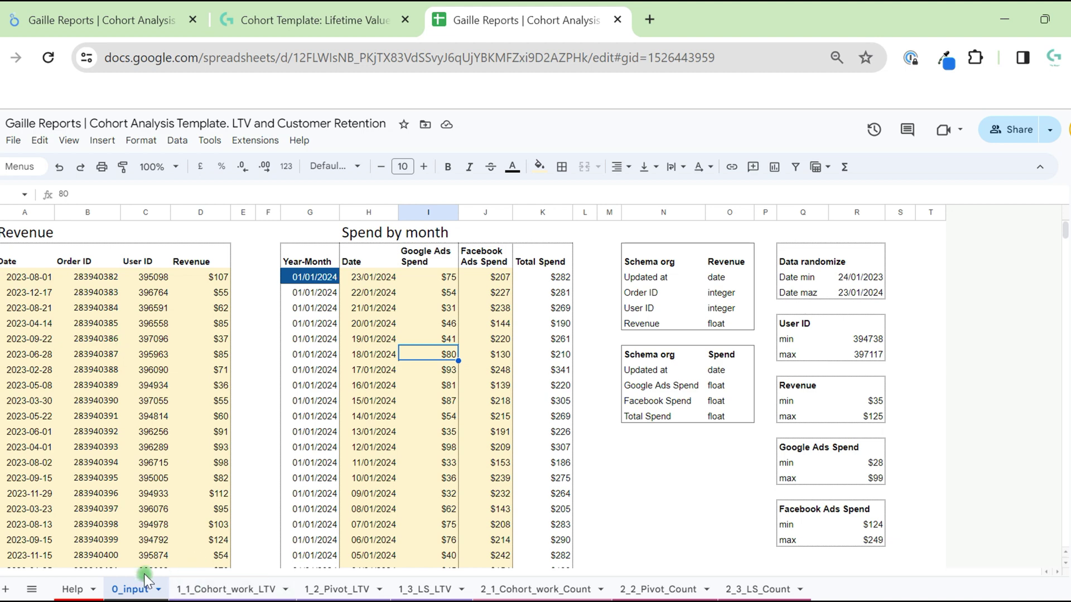
pyautogui.click(75, 586)
pyautogui.scroll(-5, 72, 379)
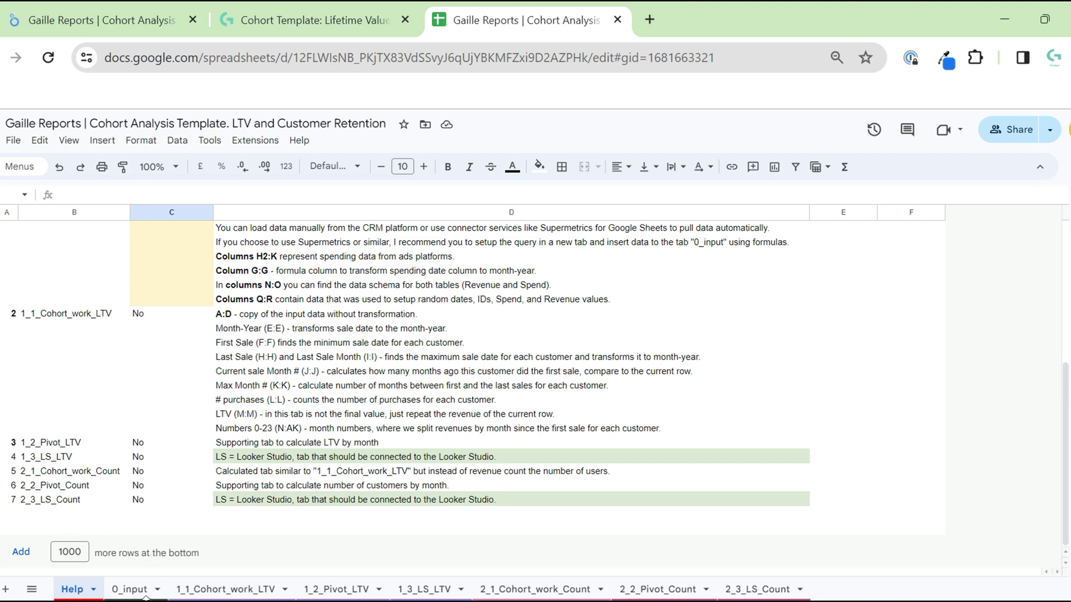
pyautogui.click(144, 593)
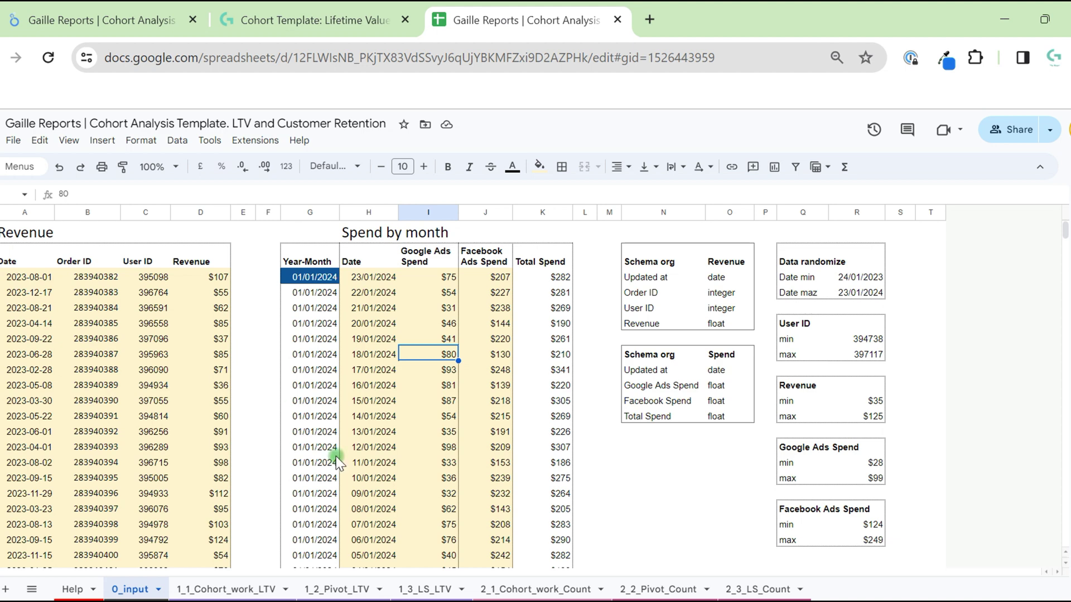
# - Examine the 1_1_Cohort_work_LTV, 1_2_Pivot_LTV, 1_3_LS_LTV and 2_3_LS_Count sheets, and recheck the Help and 0_input sheets
pyautogui.click(247, 592)
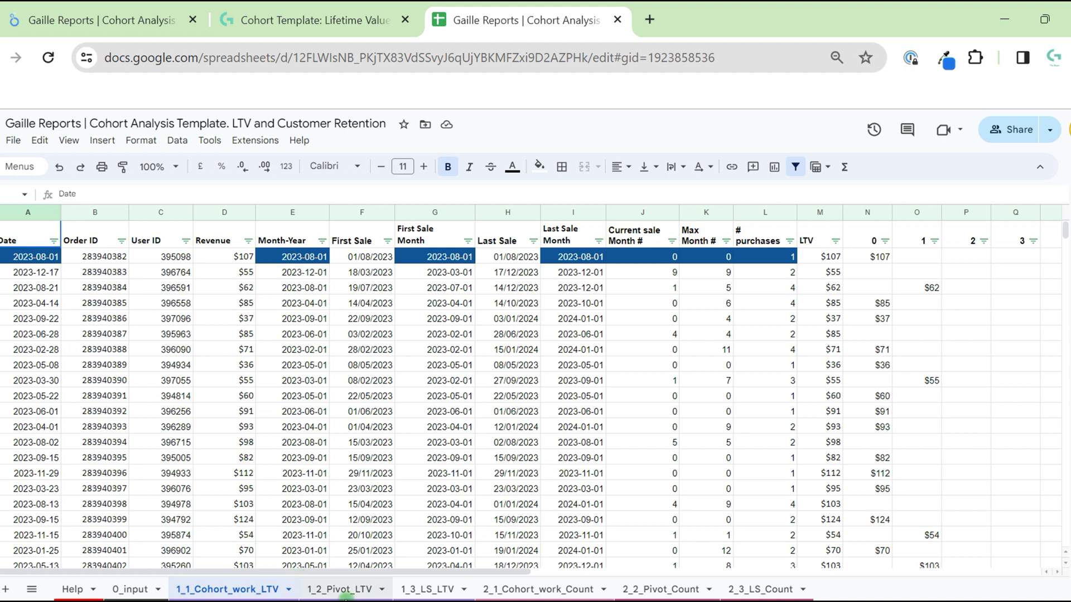
pyautogui.click(342, 595)
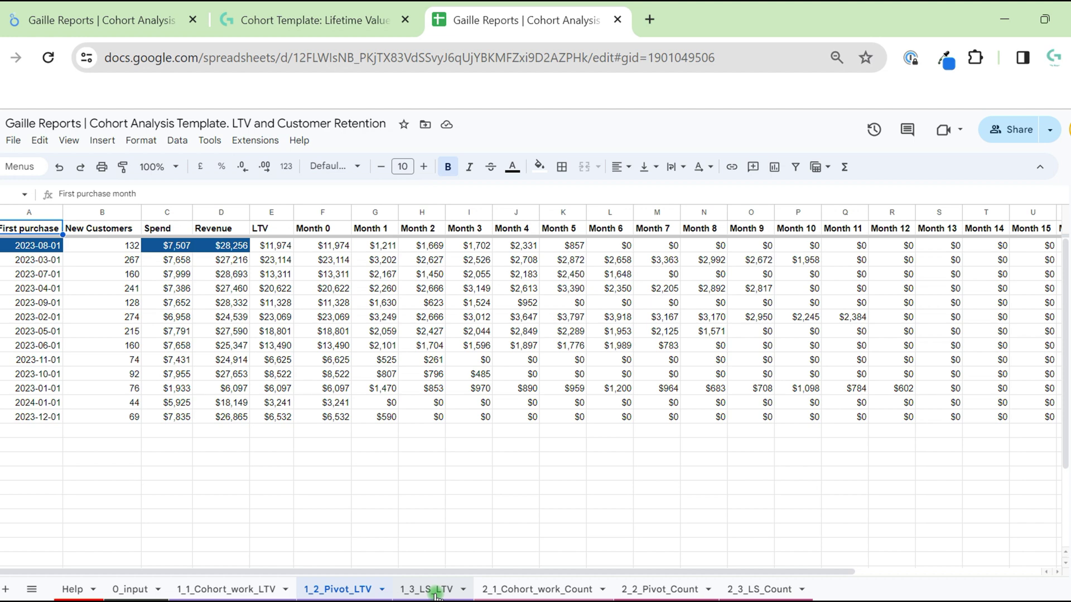
pyautogui.click(436, 592)
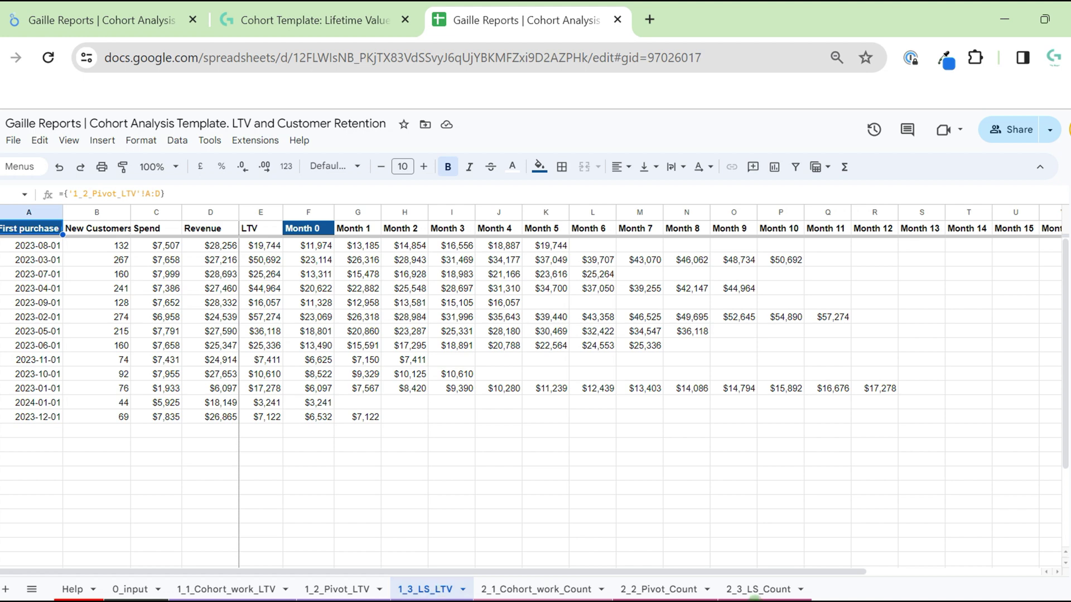
pyautogui.click(757, 593)
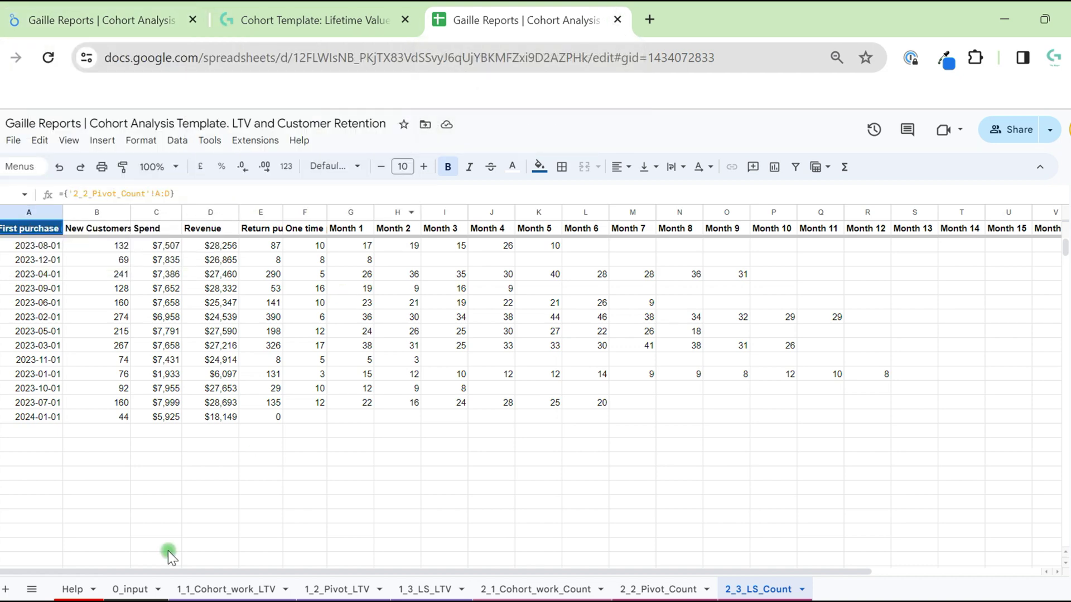
pyautogui.click(73, 589)
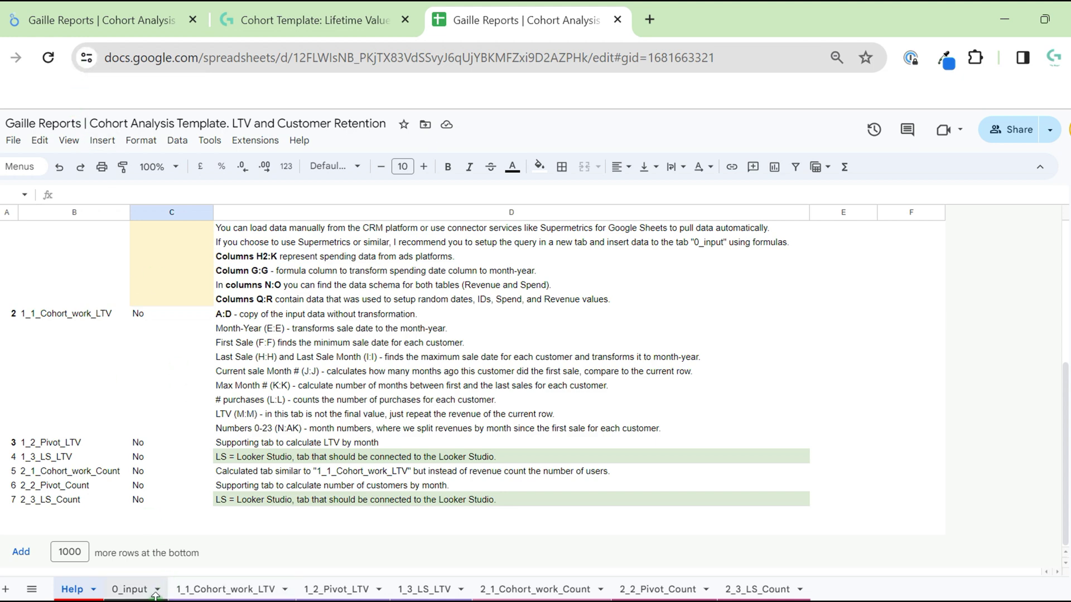
pyautogui.click(136, 590)
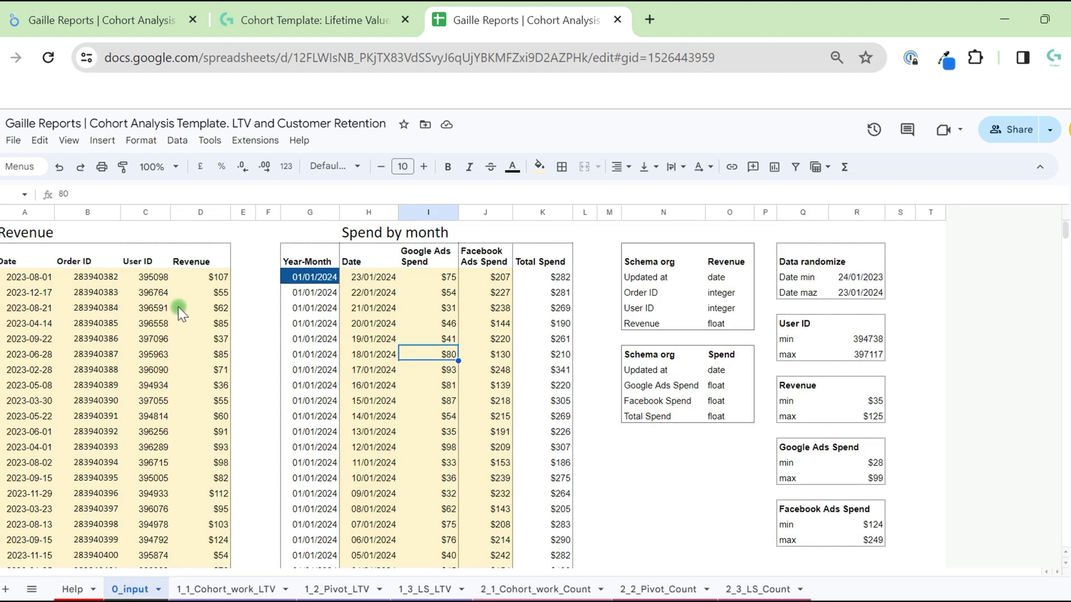
# - Switch to the Looker Studio cohort report and look up its Refresh data option without running it
pyautogui.click(112, 19)
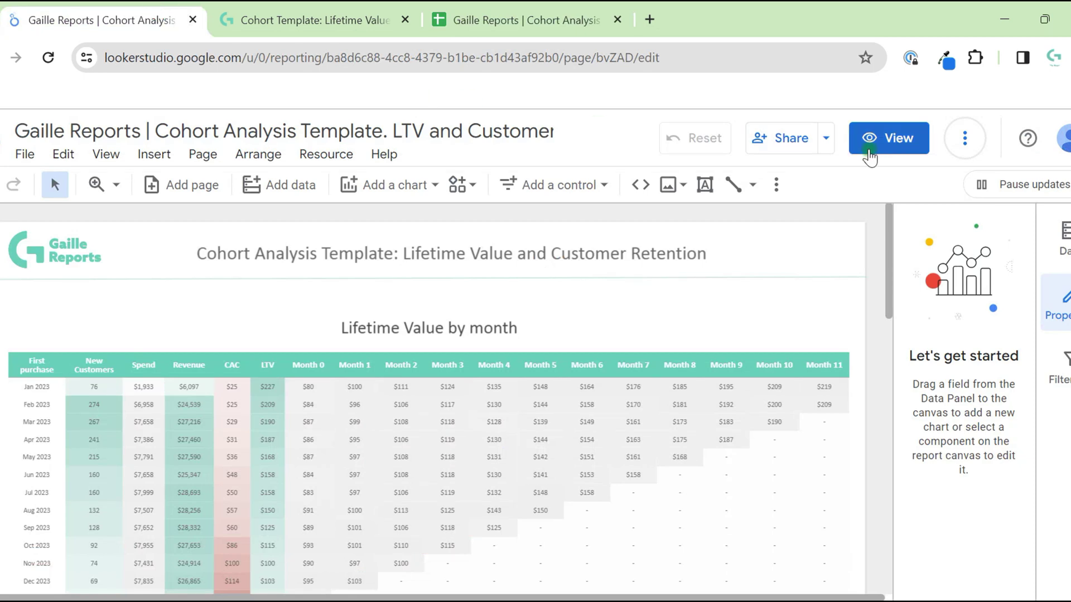
pyautogui.click(965, 140)
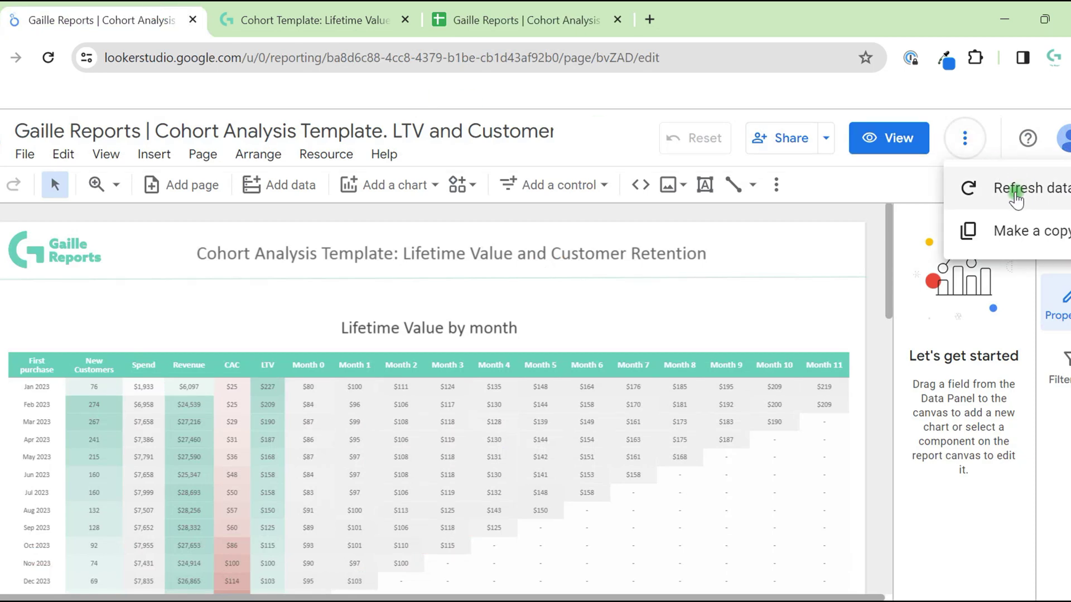
pyautogui.click(880, 280)
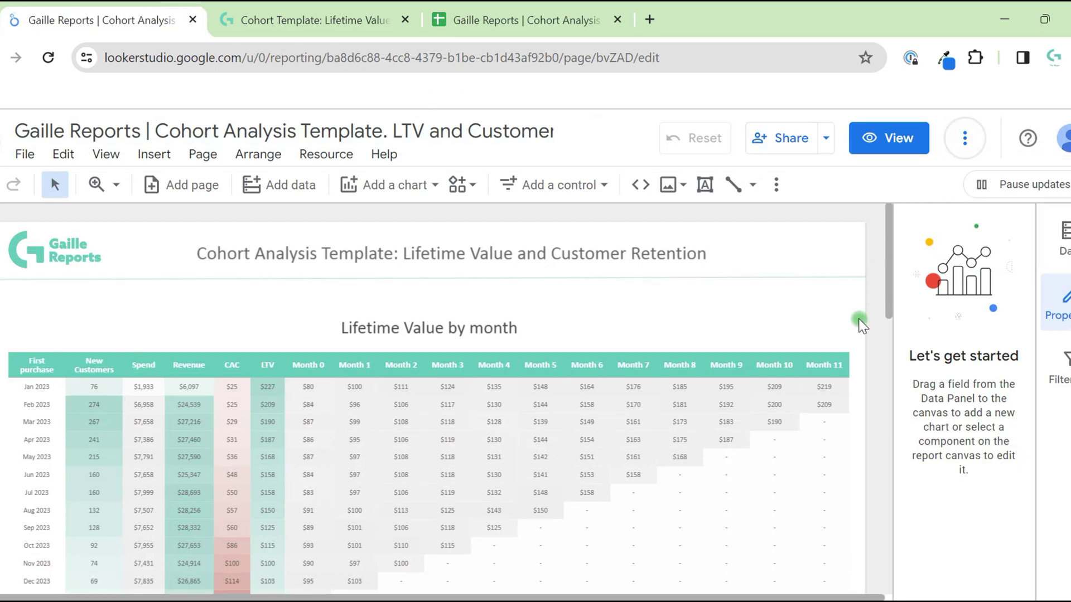
# - Examine the Lifetime Value by month table, including its CAC, LTV and monthly columns, in the cohort report
pyautogui.scroll(-2, 862, 326)
pyautogui.scroll(1, 861, 327)
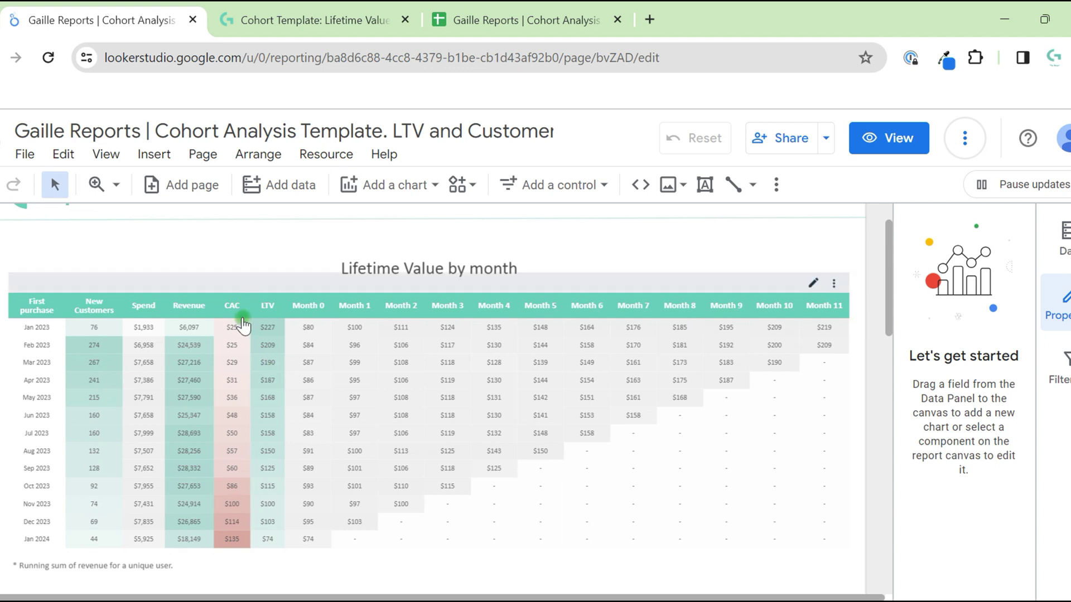
pyautogui.scroll(1, 258, 246)
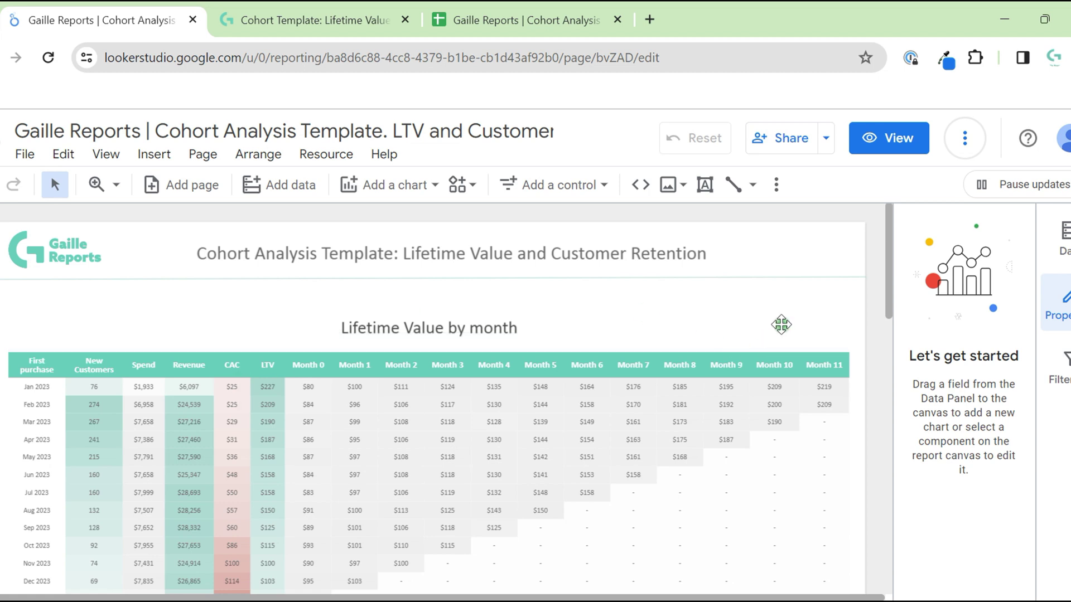
pyautogui.scroll(-2, 781, 325)
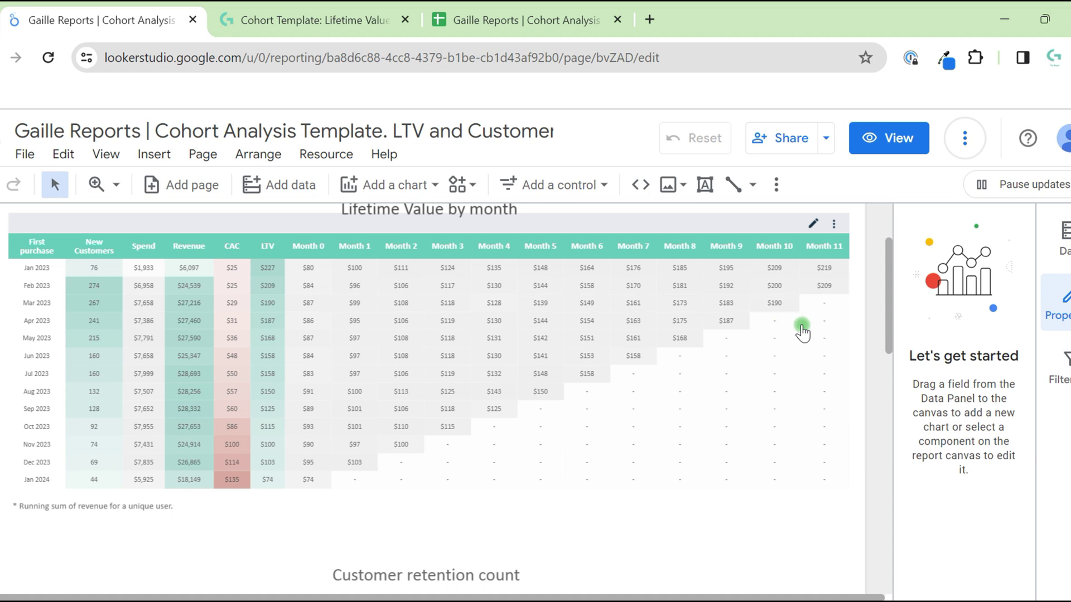
pyautogui.scroll(2, 857, 337)
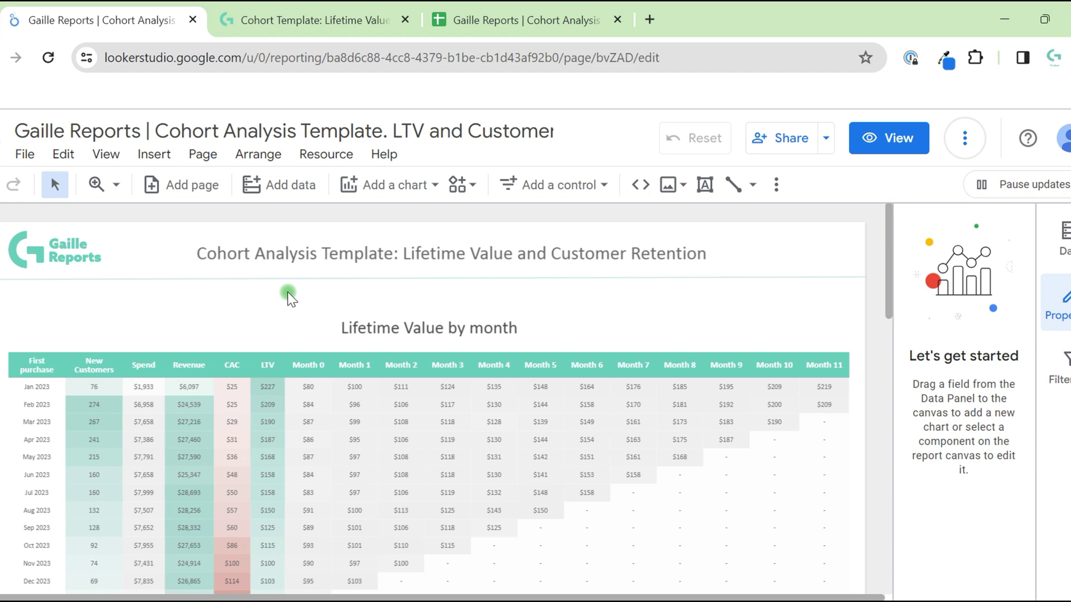
pyautogui.scroll(-1, 289, 299)
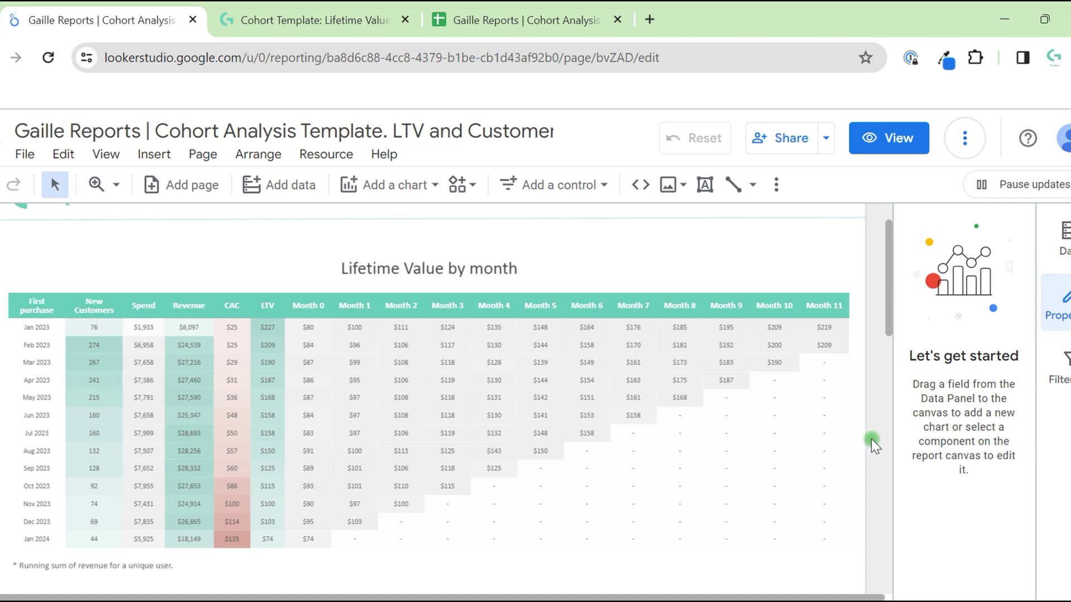
pyautogui.scroll(2, 874, 444)
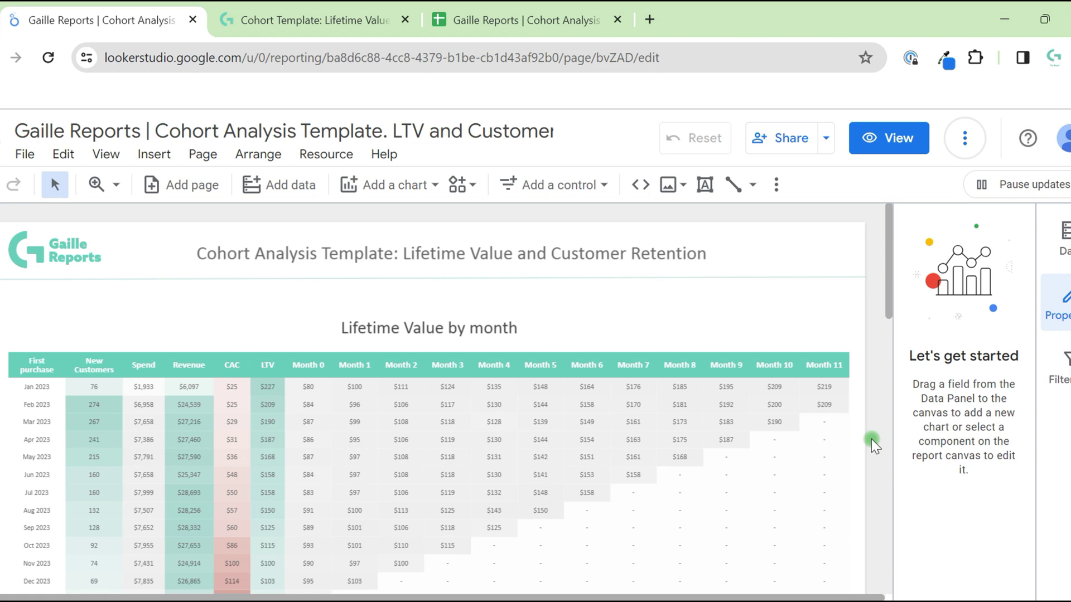
# - Switch to the Gaille Reports store page and open the website's home page
pyautogui.click(282, 17)
pyautogui.click(50, 149)
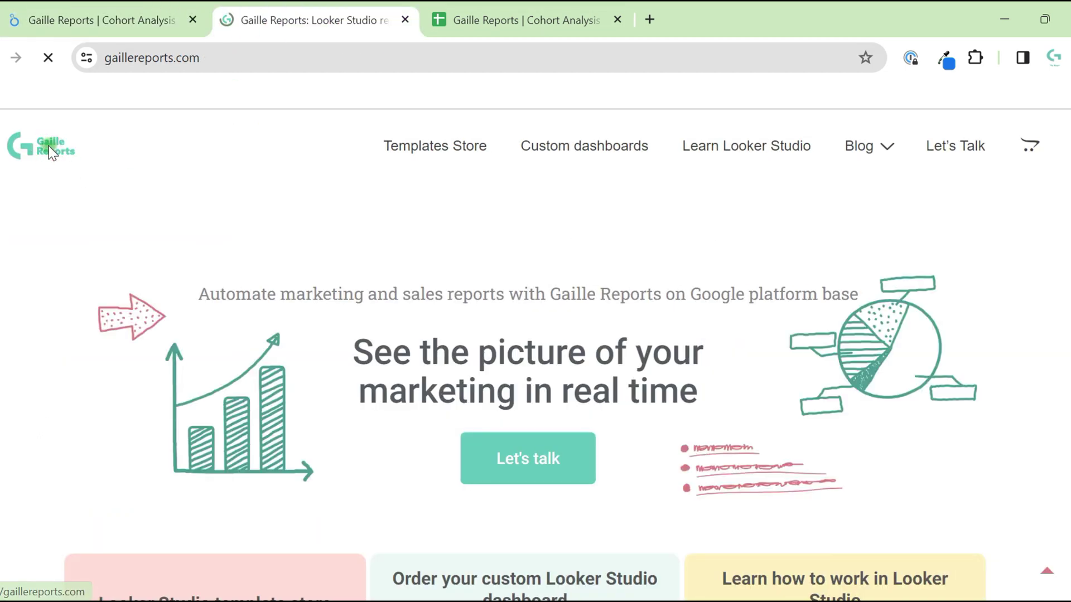